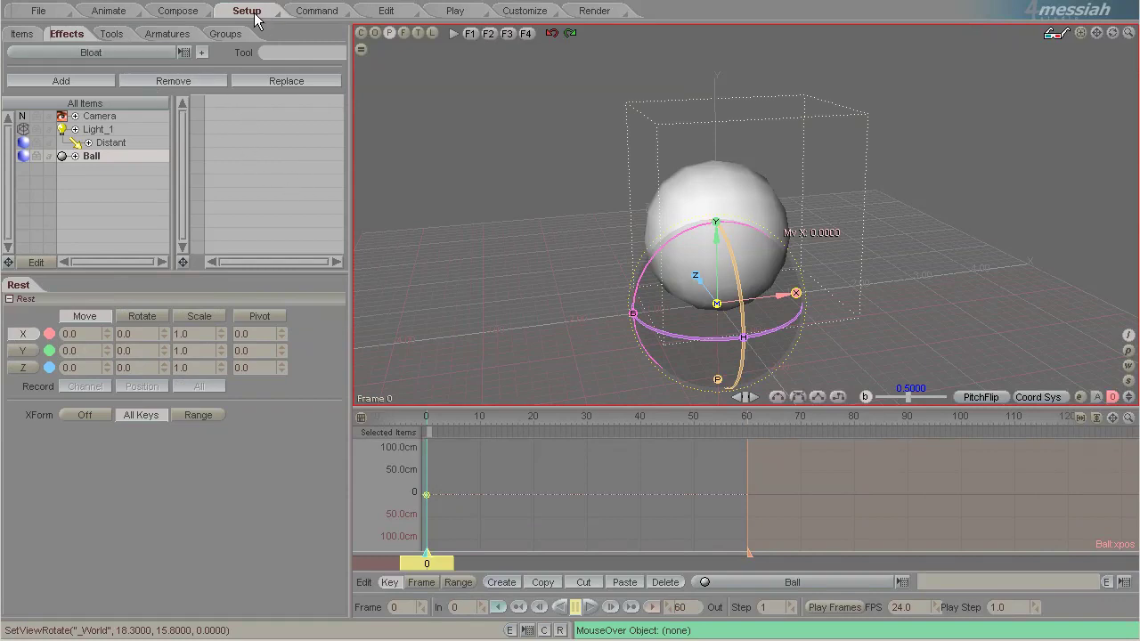
# Create a MetaEffector tool in setup mode and add an effector to it
pyautogui.click(112, 33)
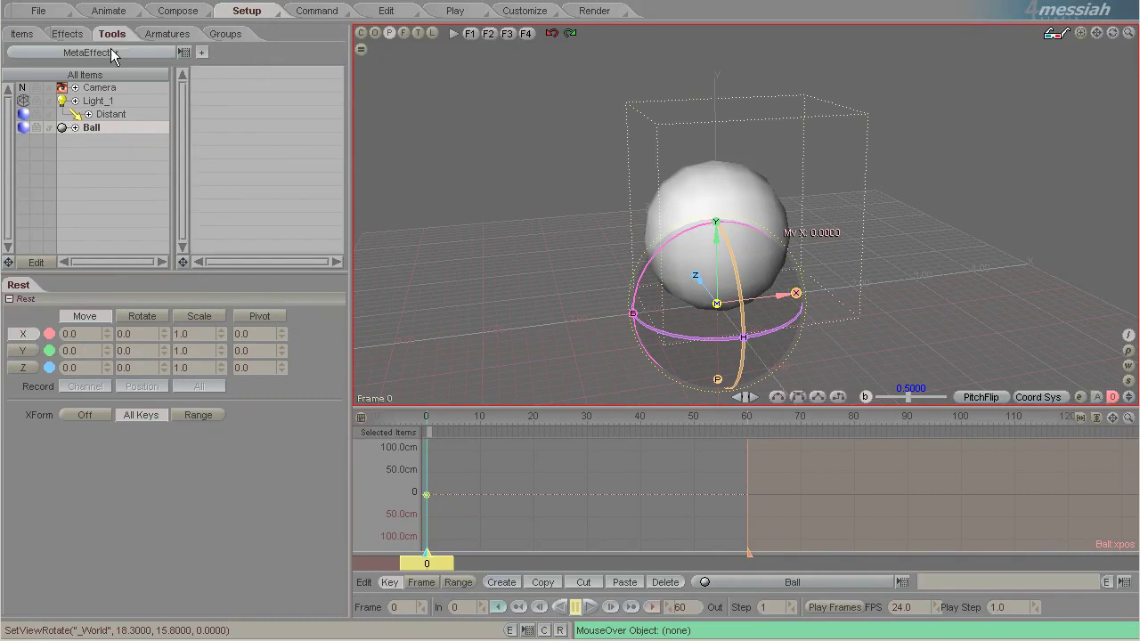
pyautogui.click(162, 54)
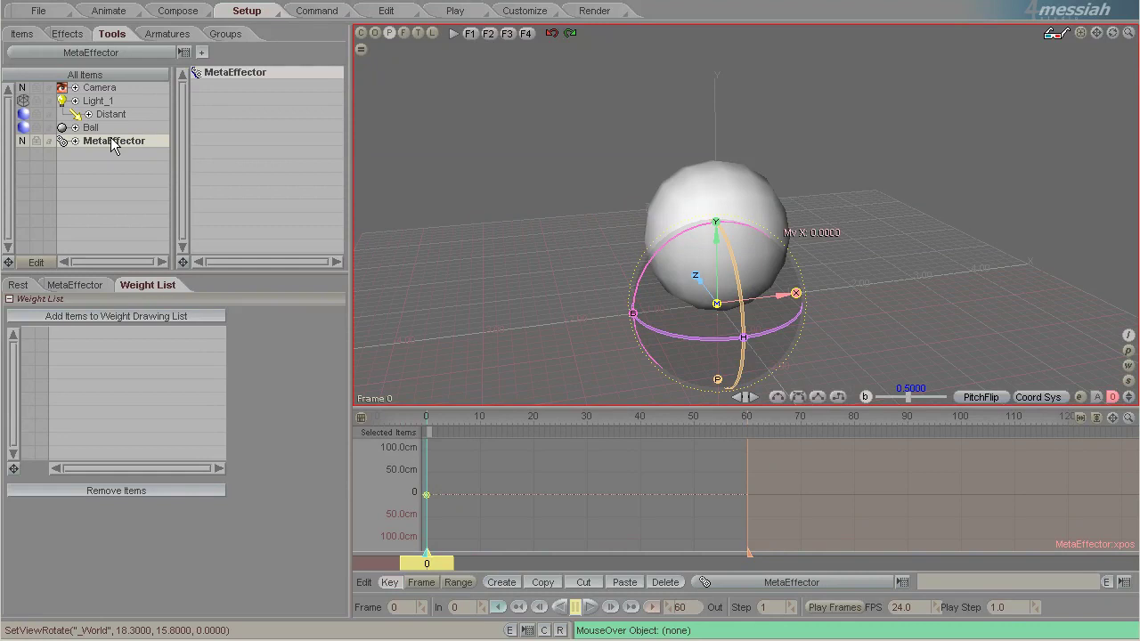
pyautogui.click(97, 103)
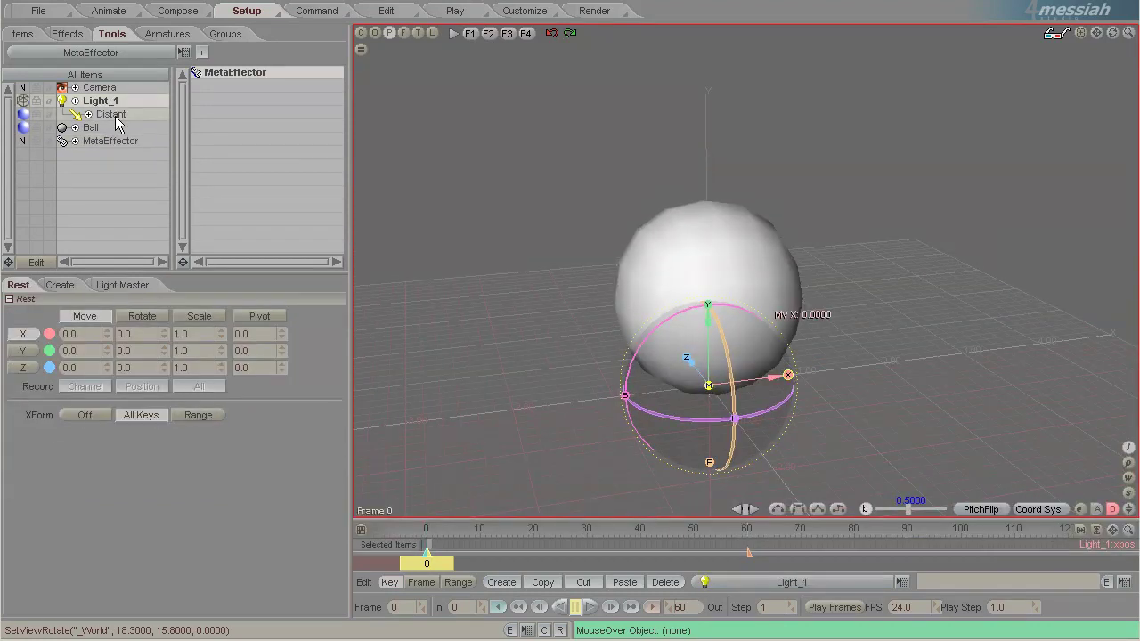
pyautogui.click(113, 140)
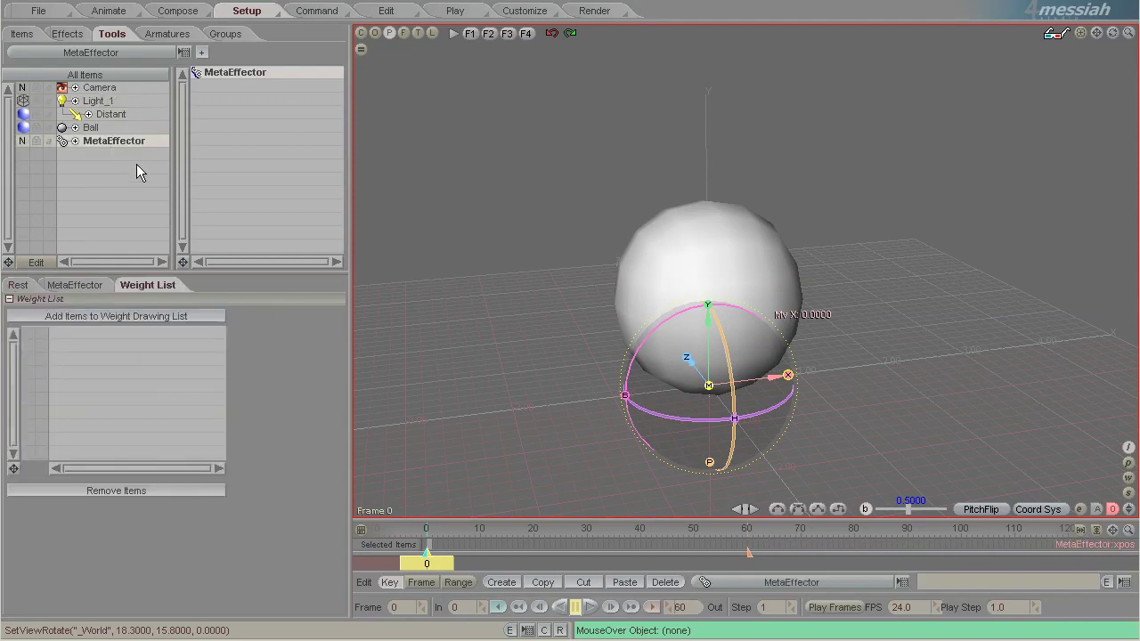
pyautogui.click(83, 287)
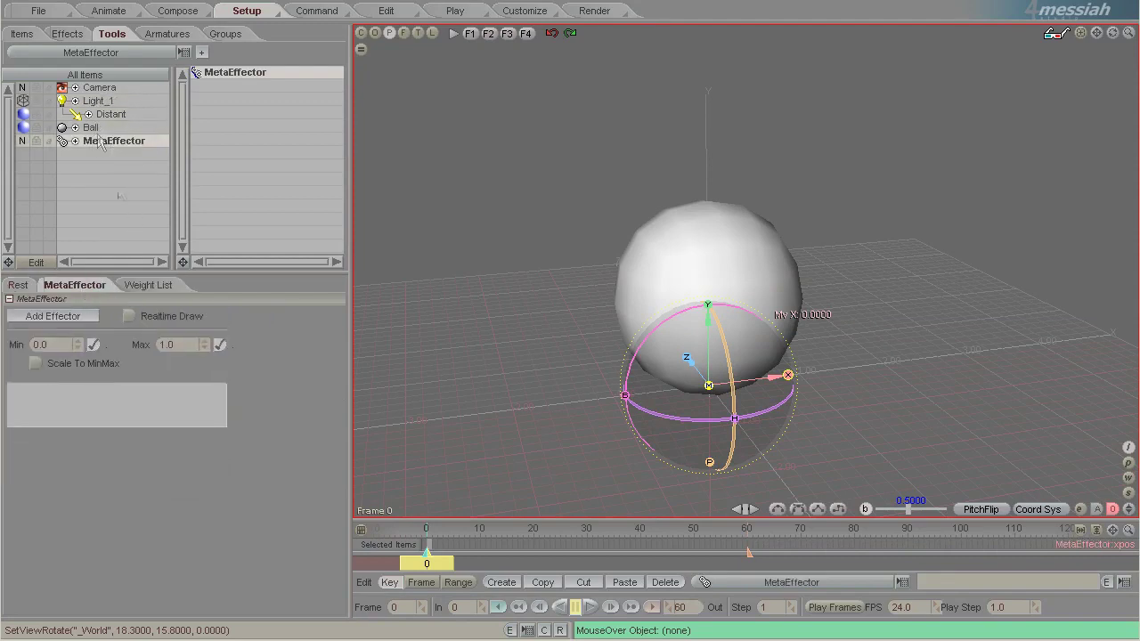
pyautogui.click(65, 319)
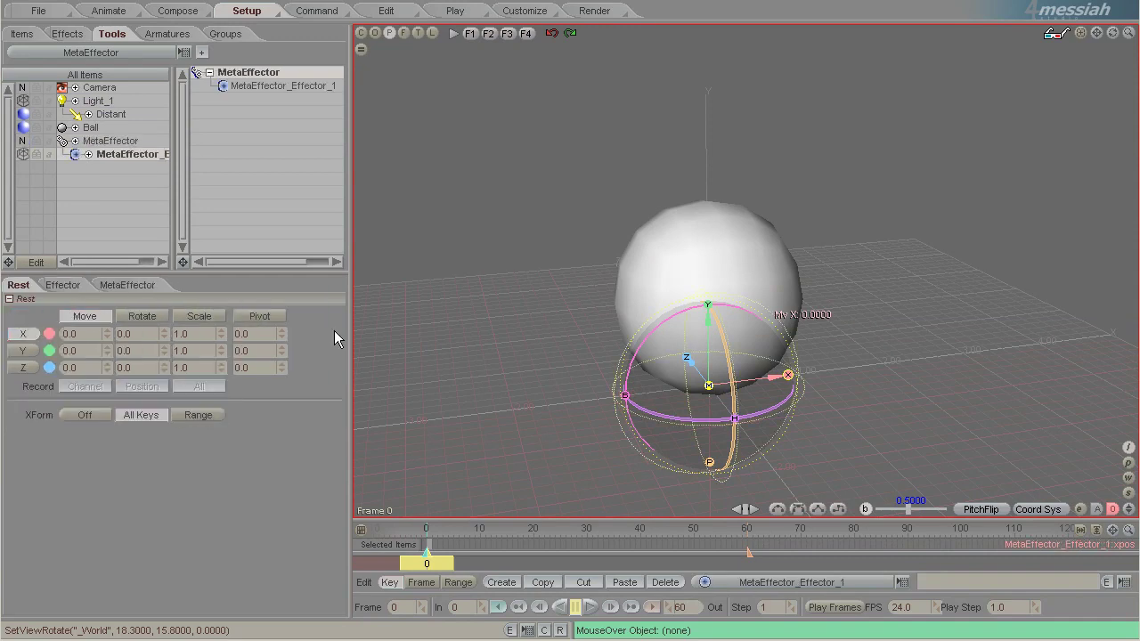
# Add the Ball to the MetaEffector's weight drawing list
pyautogui.click(111, 141)
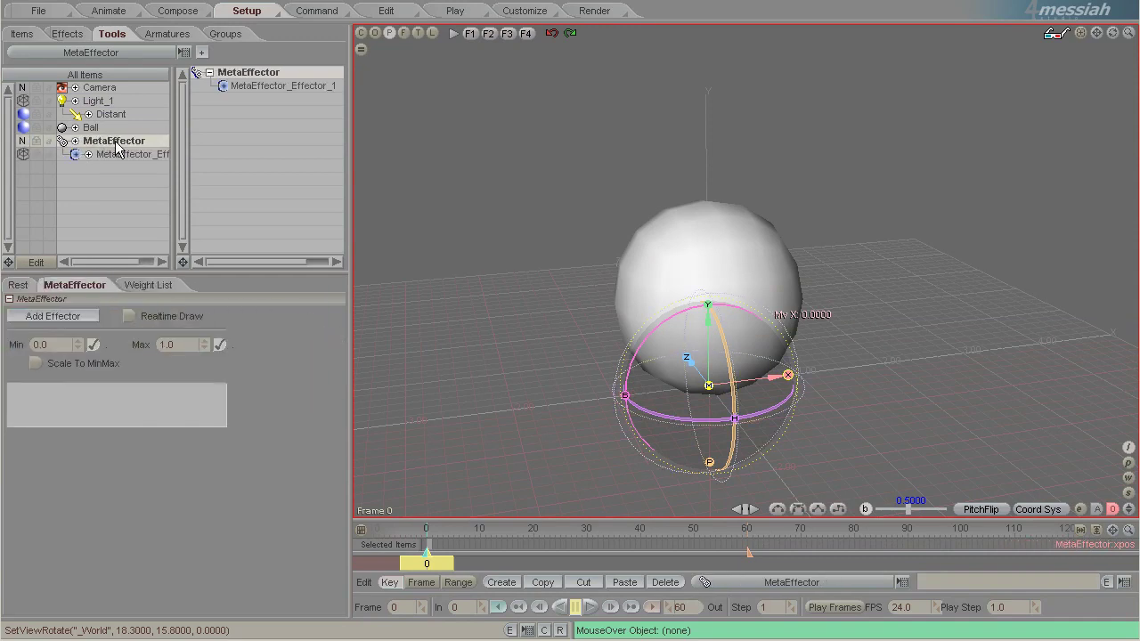
pyautogui.click(166, 291)
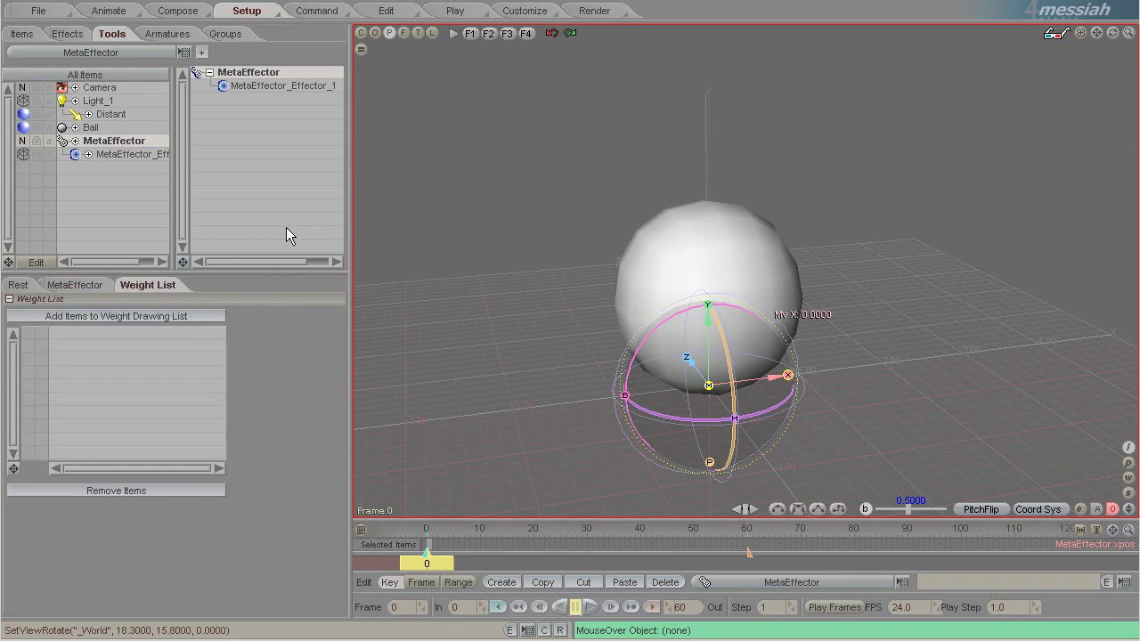
pyautogui.click(92, 127)
pyautogui.click(127, 315)
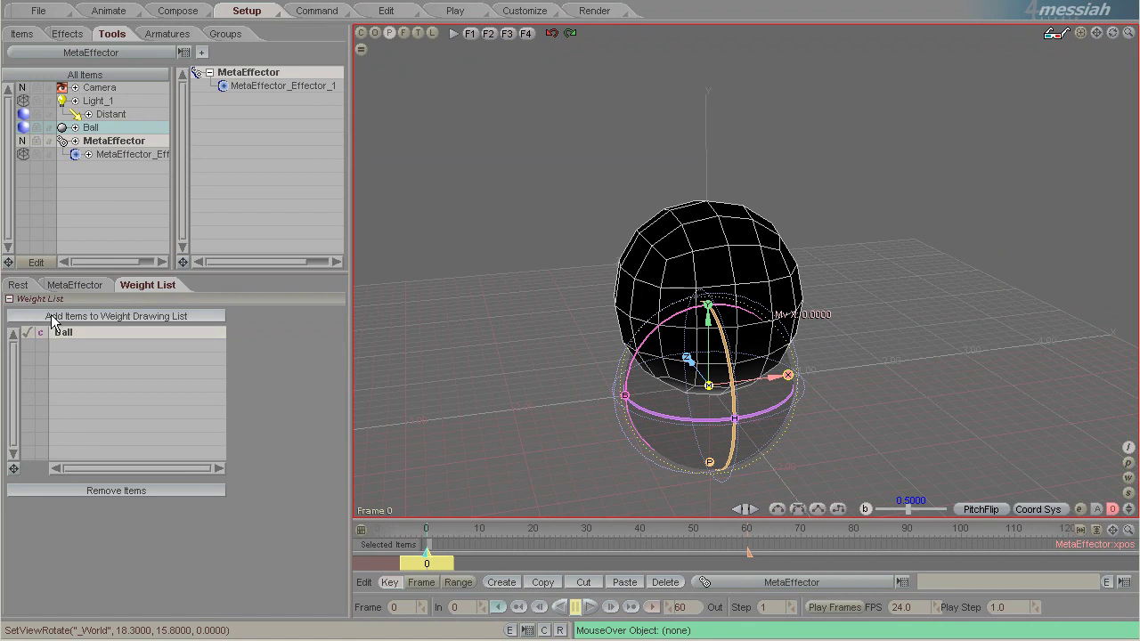
# Move the effector to the left side of the ball, at about X -0.78 and Y 1.00
pyautogui.click(140, 157)
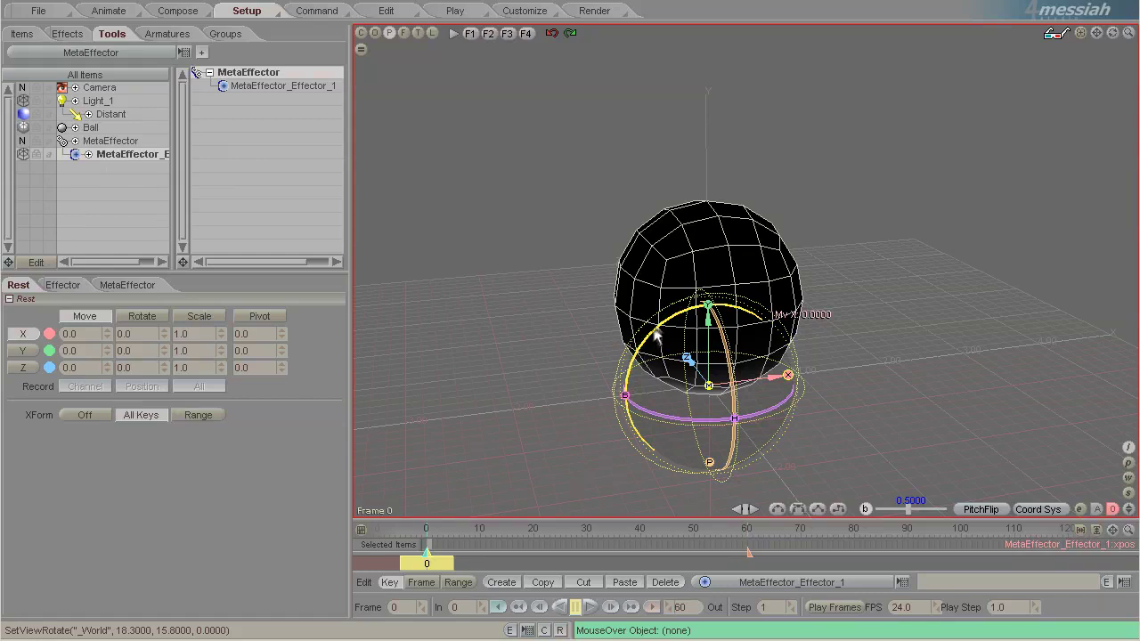
pyautogui.moveTo(708, 305); pyautogui.dragTo(700, 120)
pyautogui.moveTo(789, 226); pyautogui.dragTo(713, 224)
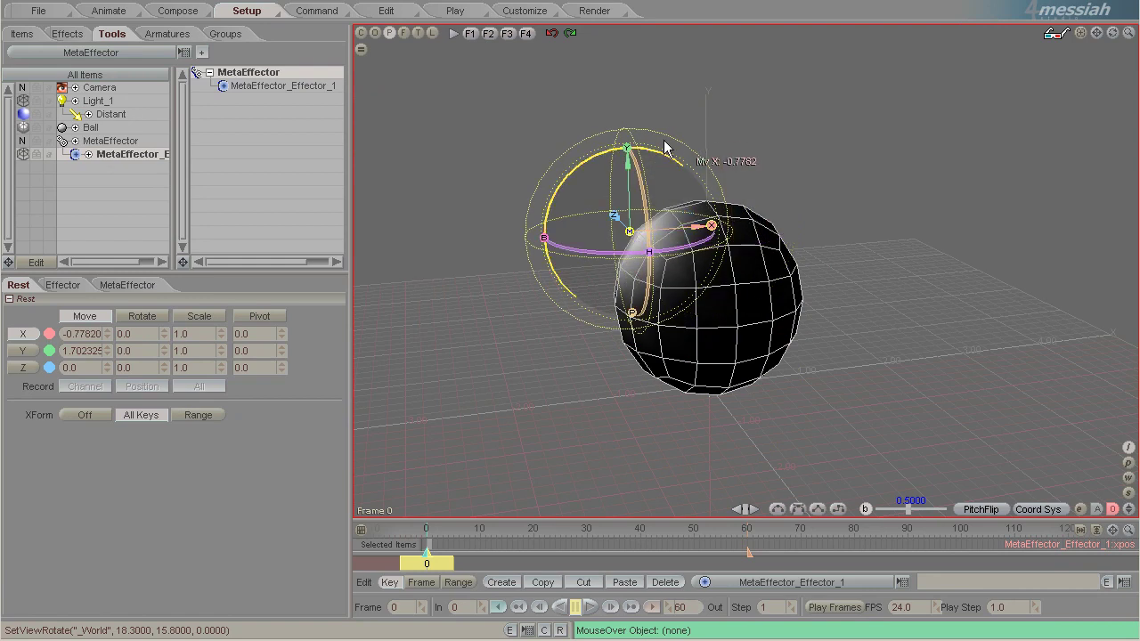
pyautogui.moveTo(629, 153); pyautogui.dragTo(427, 283)
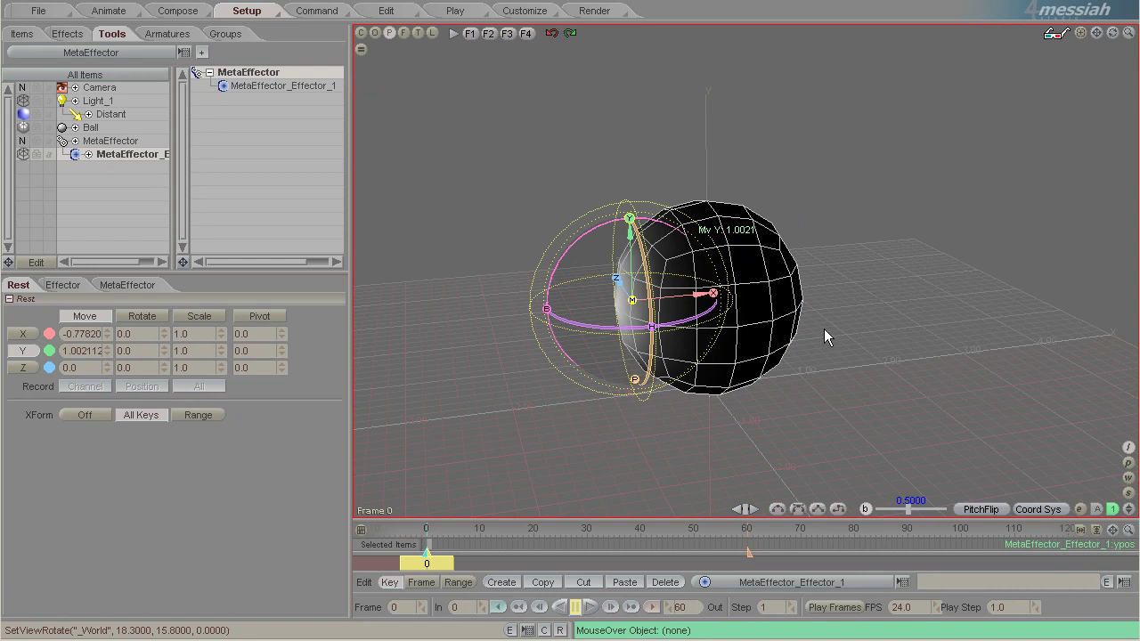
# Add a Bloat effect to the Ball
pyautogui.click(97, 133)
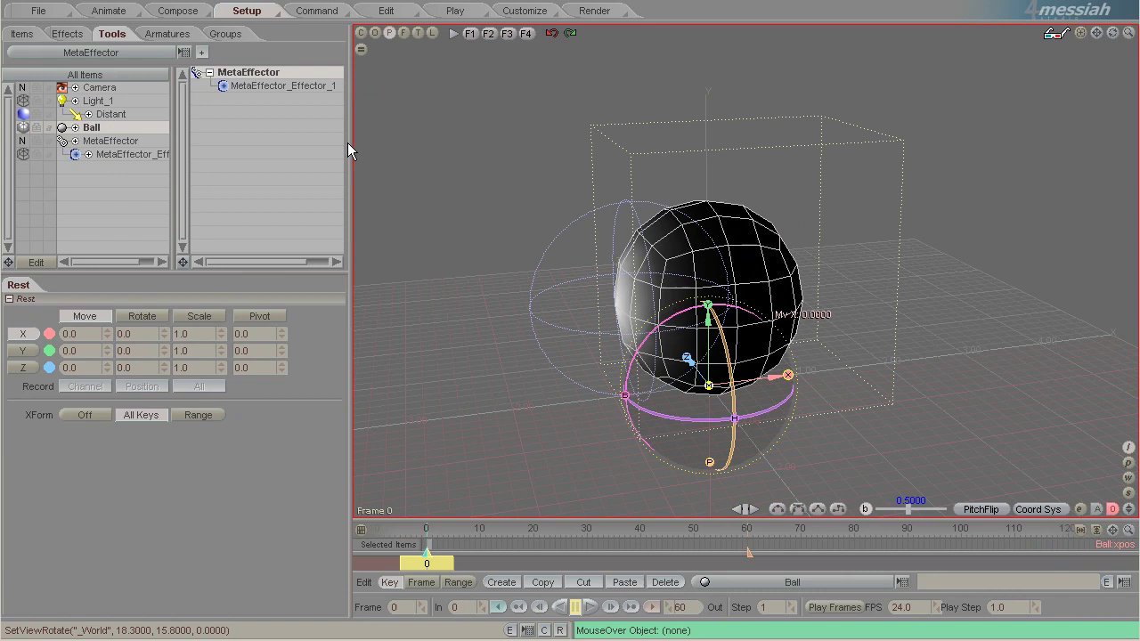
pyautogui.click(67, 33)
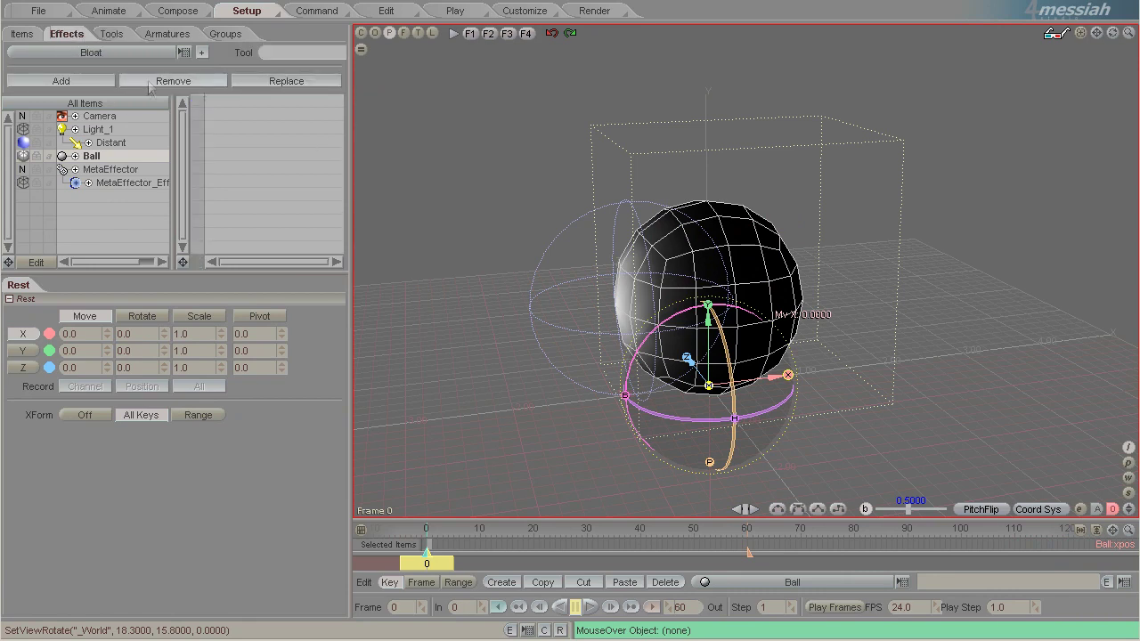
pyautogui.click(202, 54)
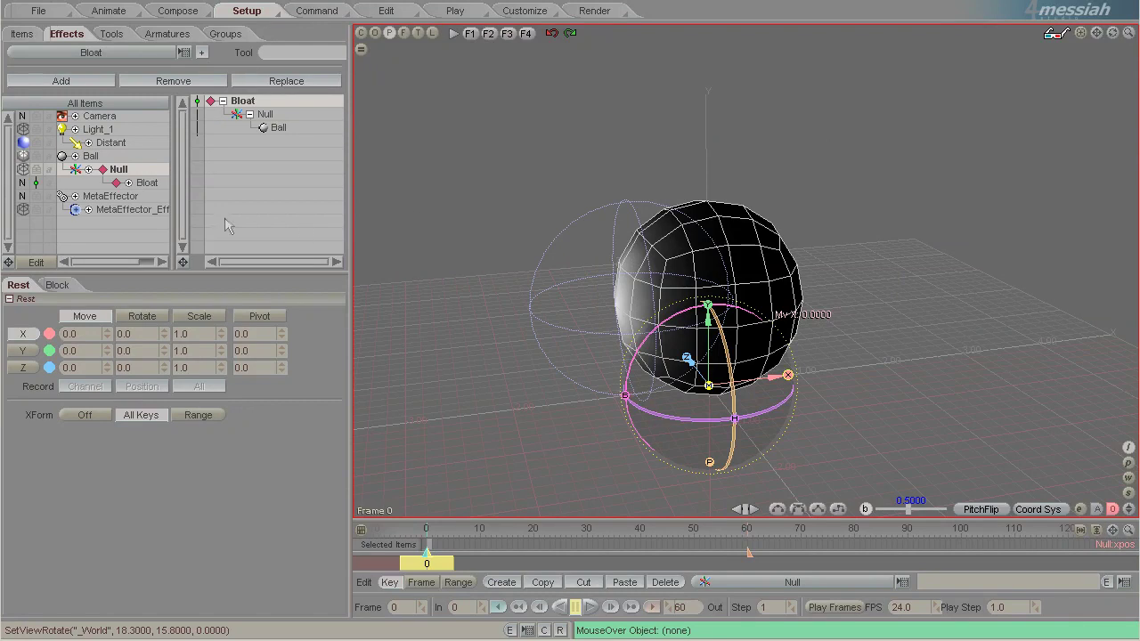
# Set the Bloat effect's weight to MetaEffector in animation mode and test the bloat amount at about 0.8
pyautogui.click(99, 13)
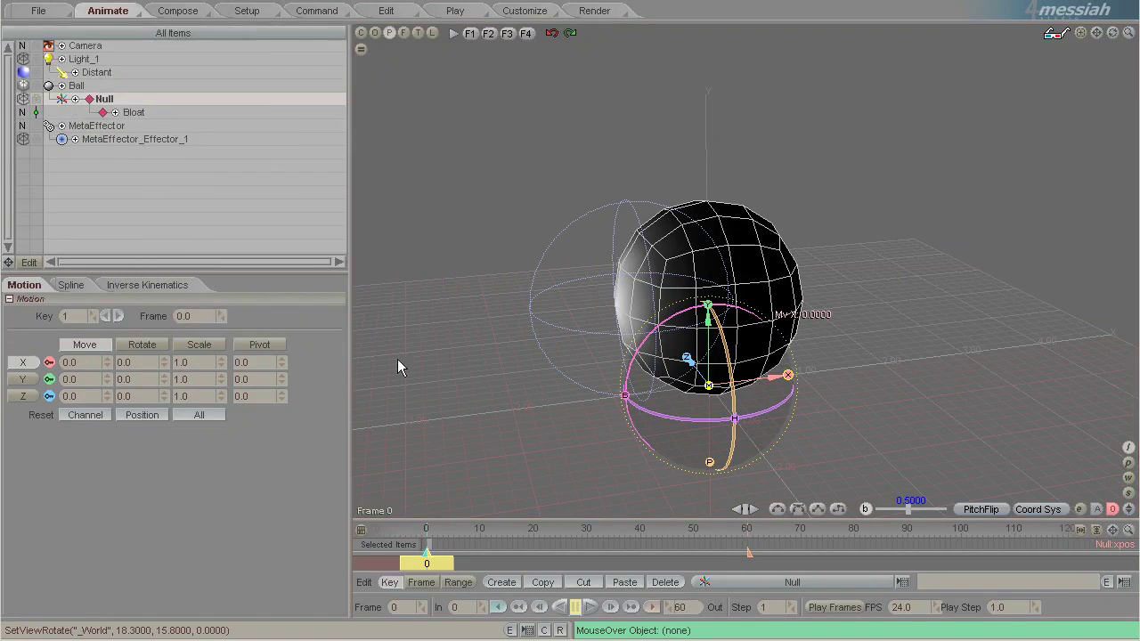
pyautogui.click(142, 112)
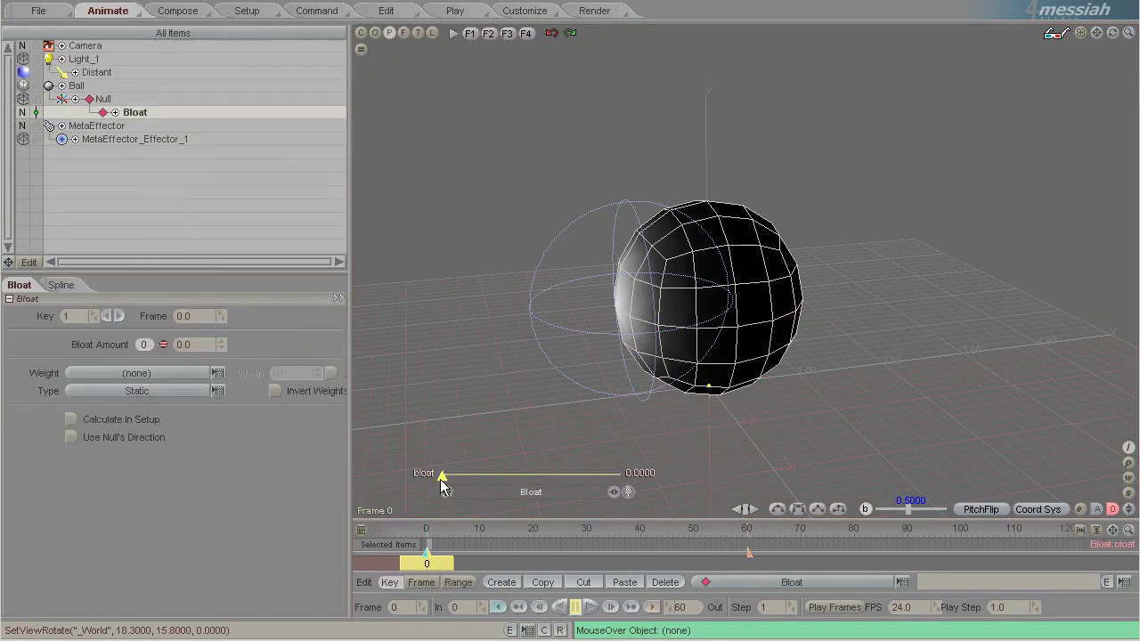
pyautogui.moveTo(427, 274)
pyautogui.mouseDown()
pyautogui.moveTo(413, 272)
pyautogui.moveTo(425, 275)
pyautogui.mouseUp()
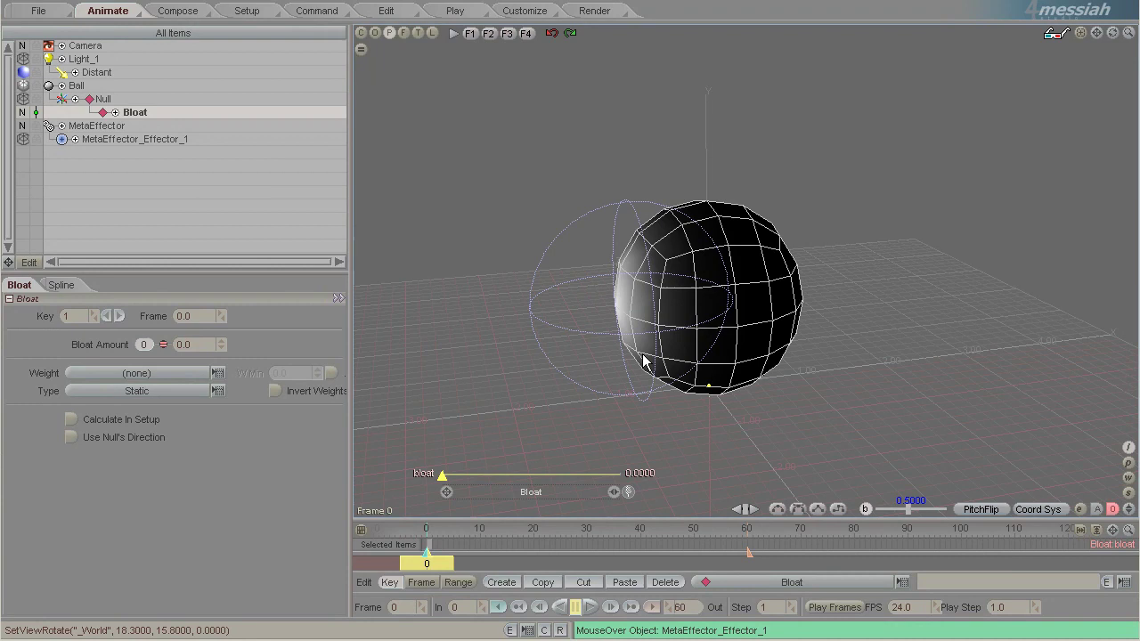
pyautogui.click(113, 375)
pyautogui.click(116, 402)
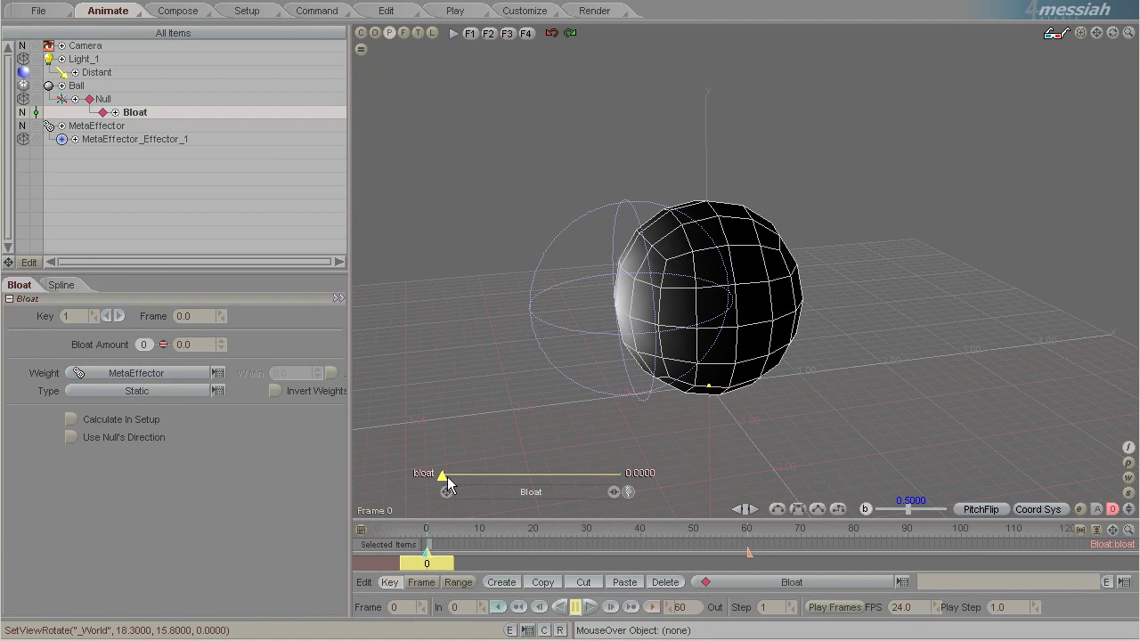
pyautogui.moveTo(443, 477); pyautogui.dragTo(588, 476)
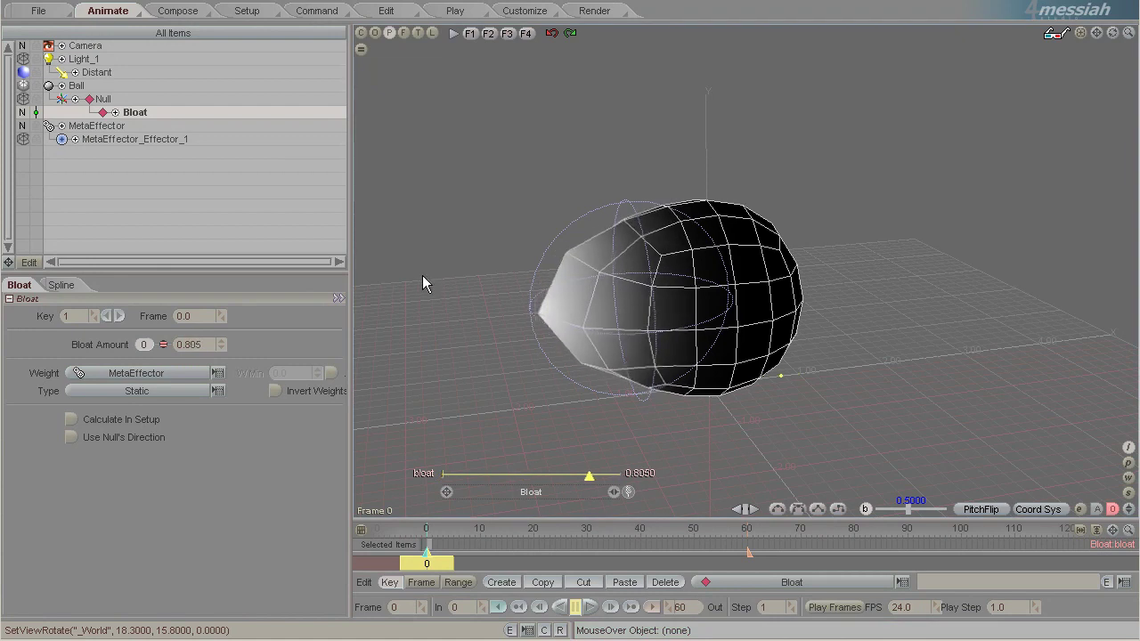
pyautogui.moveTo(422, 275)
pyautogui.mouseDown()
pyautogui.moveTo(438, 276)
pyautogui.moveTo(419, 273)
pyautogui.mouseUp()
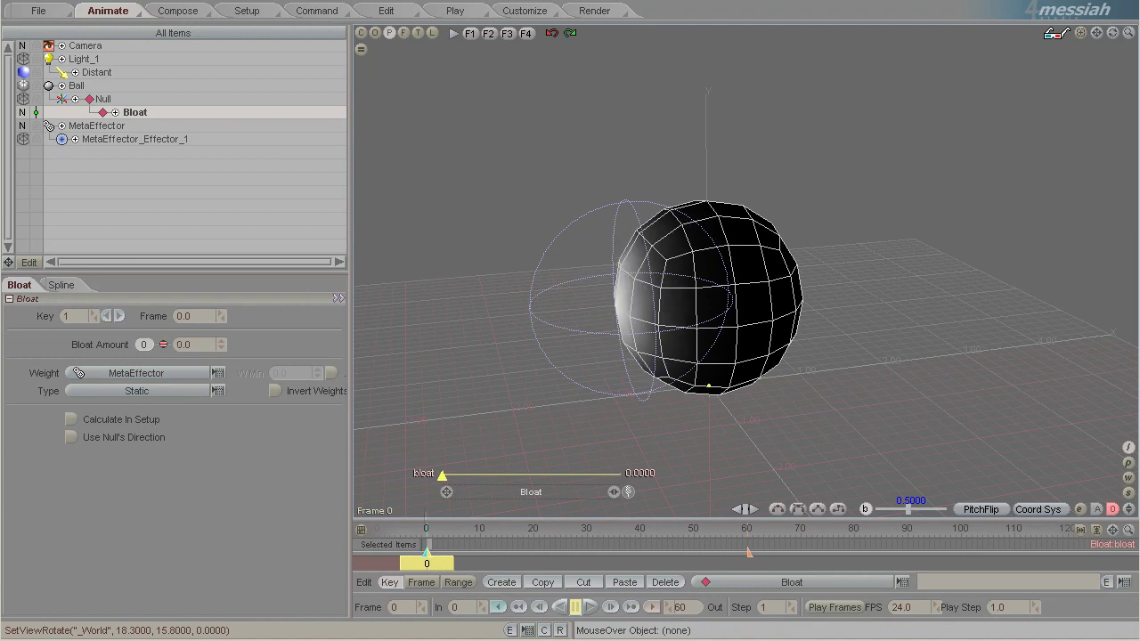
# Set the effector's strength to about 1.95 and check its effect on the Bloat
pyautogui.click(160, 140)
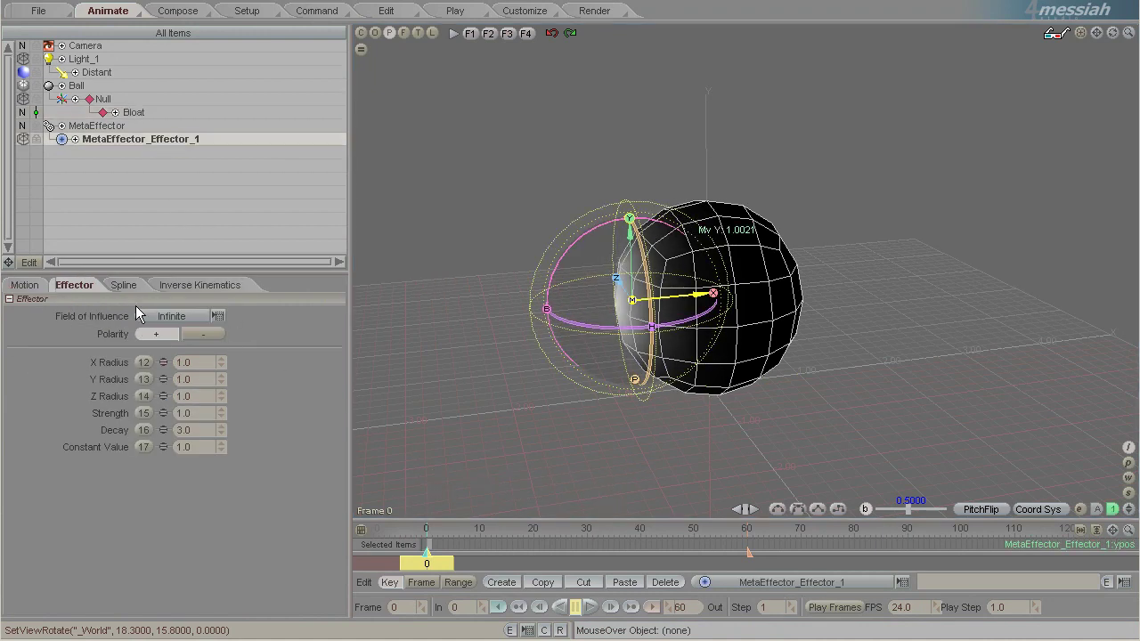
pyautogui.moveTo(425, 274); pyautogui.dragTo(426, 274)
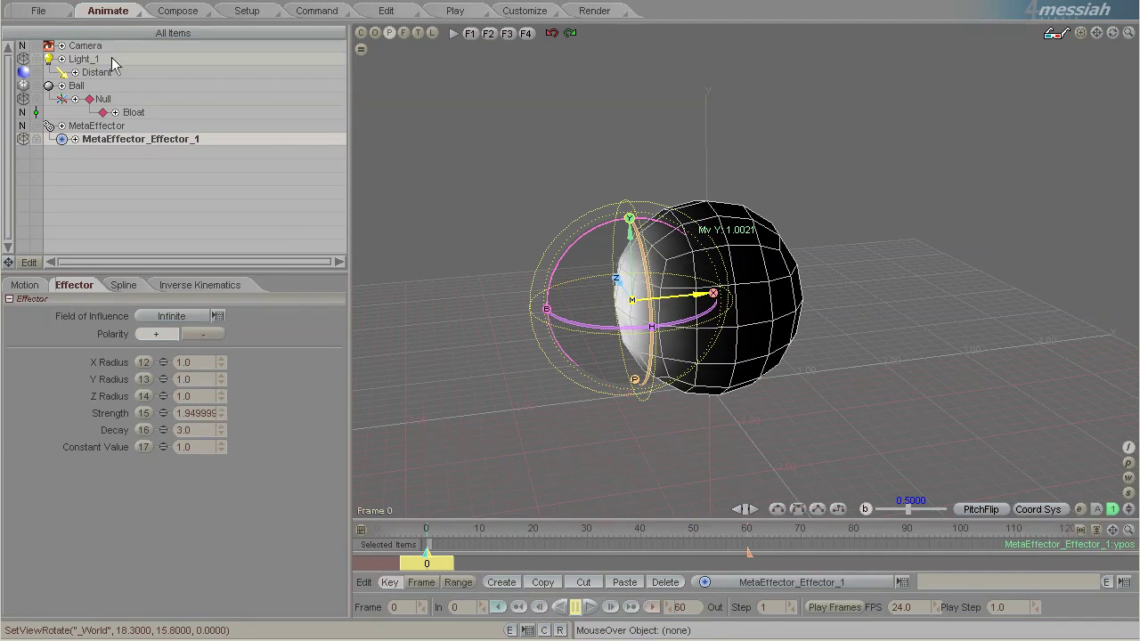
pyautogui.click(139, 113)
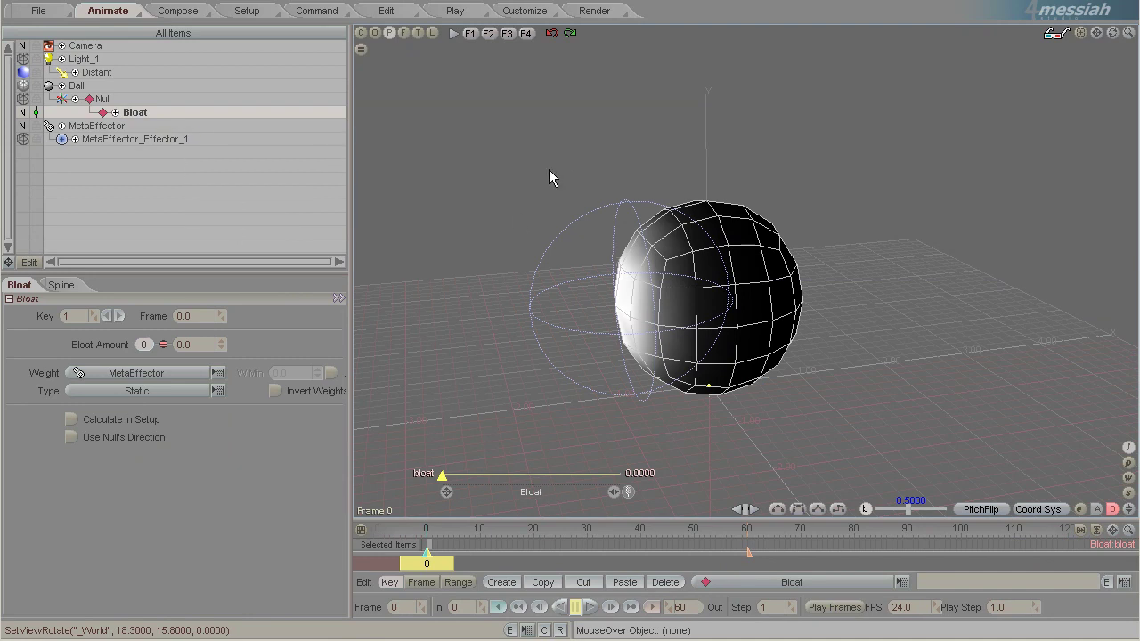
# Move the effector to the top of the ball at frame 10, with X at about 0.11
pyautogui.click(201, 143)
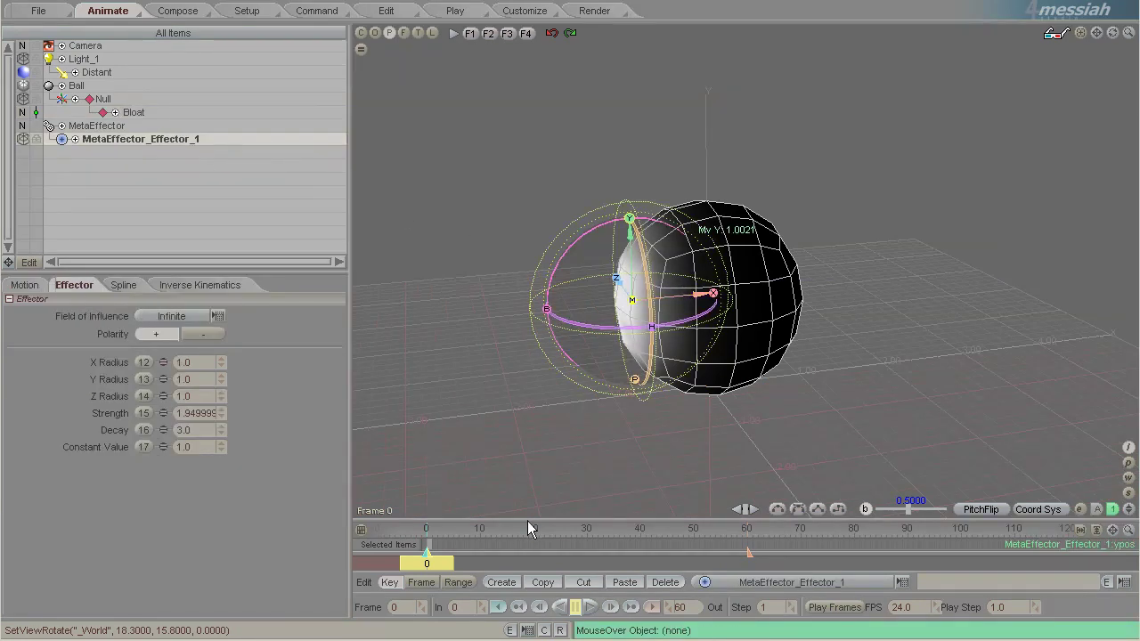
pyautogui.moveTo(528, 529)
pyautogui.mouseDown()
pyautogui.moveTo(527, 397)
pyautogui.moveTo(524, 459)
pyautogui.mouseUp()
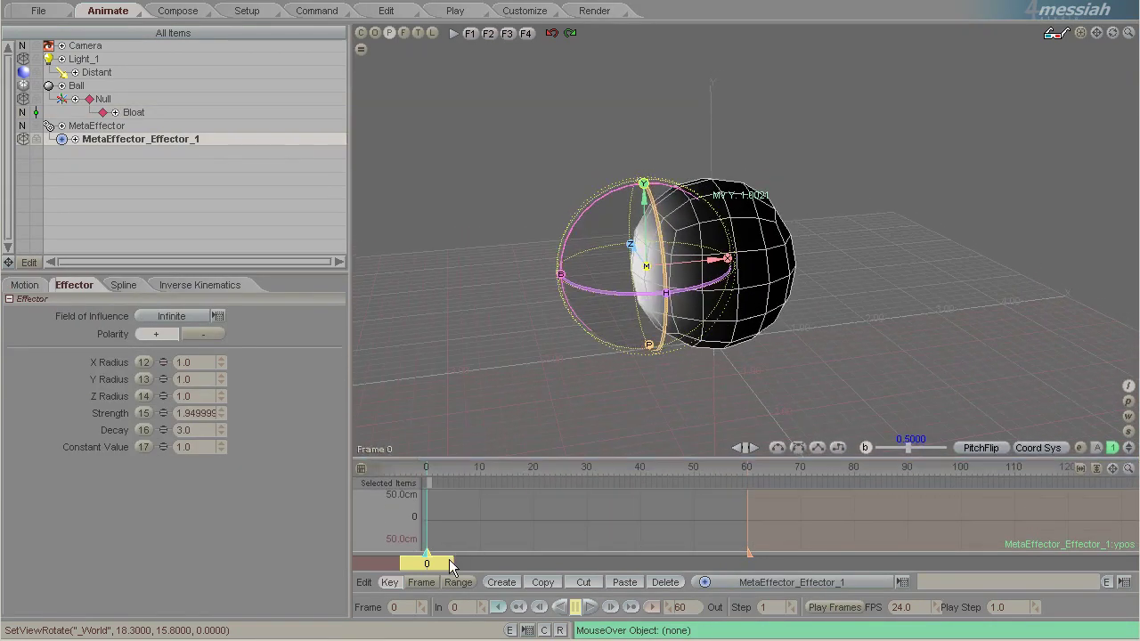
pyautogui.moveTo(449, 559); pyautogui.dragTo(502, 561)
pyautogui.moveTo(643, 185); pyautogui.dragTo(641, 108)
pyautogui.moveTo(723, 185); pyautogui.dragTo(799, 182)
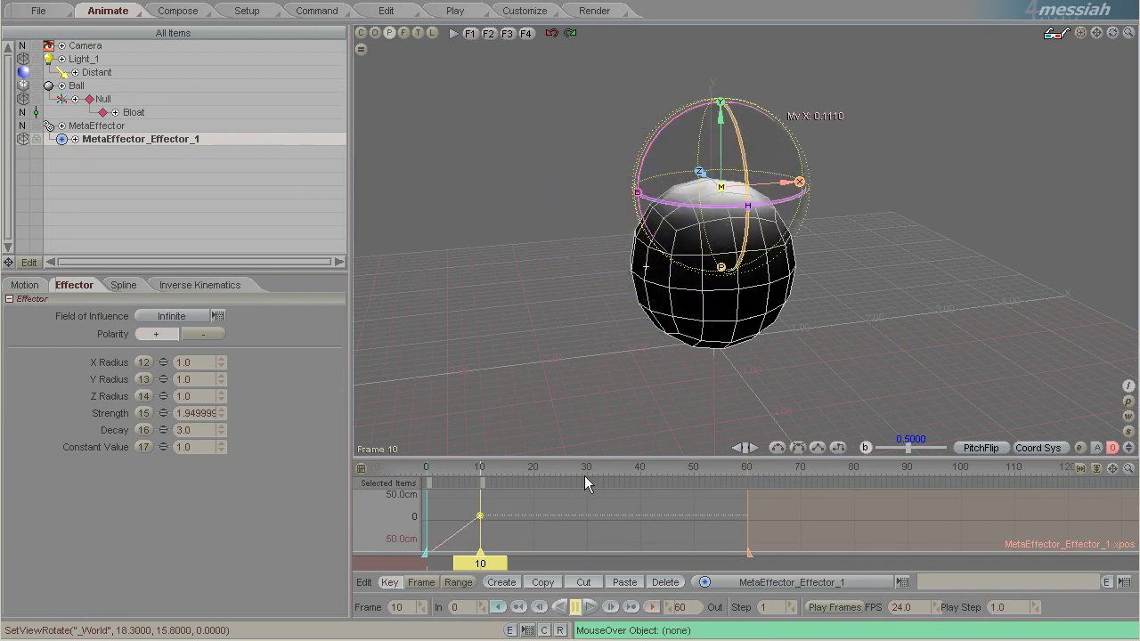
# Move the effector to the front right of the ball at frame 20, with Y at about 1.08, and scrub the motion
pyautogui.moveTo(488, 561); pyautogui.dragTo(533, 563)
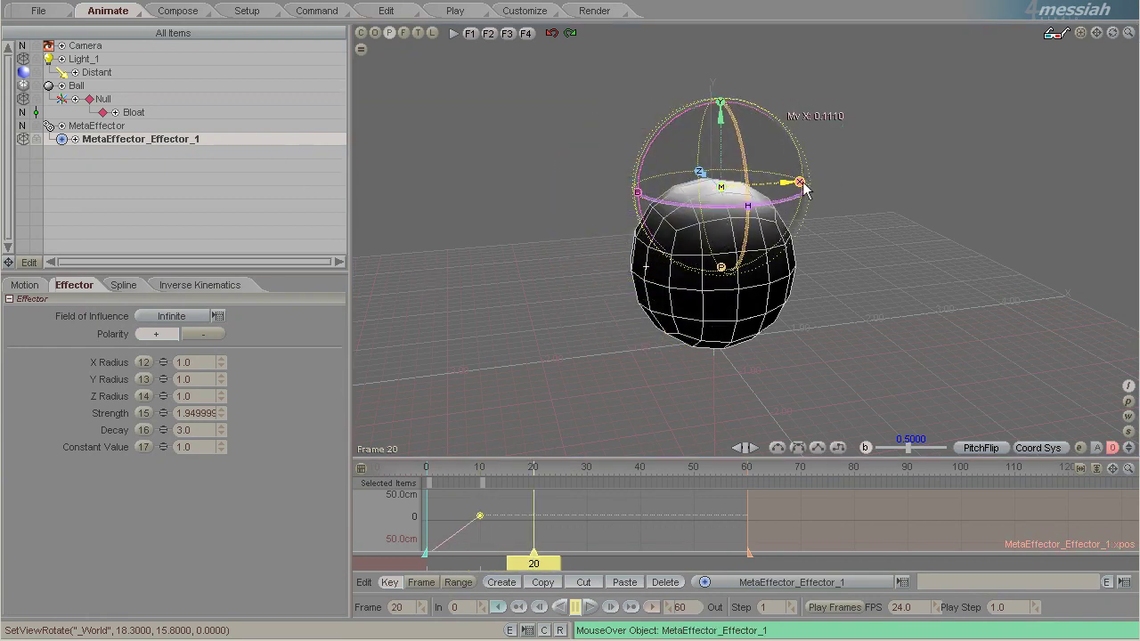
pyautogui.moveTo(700, 172); pyautogui.dragTo(795, 163)
pyautogui.moveTo(748, 119); pyautogui.dragTo(748, 193)
pyautogui.moveTo(563, 460); pyautogui.dragTo(566, 430)
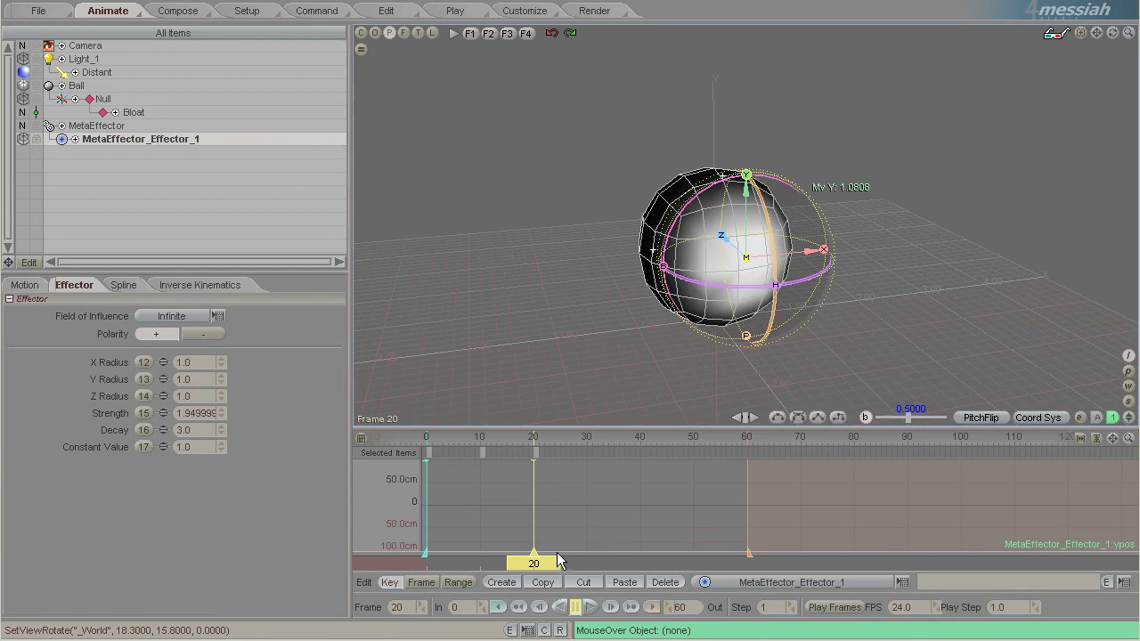
pyautogui.moveTo(553, 561); pyautogui.dragTo(424, 275)
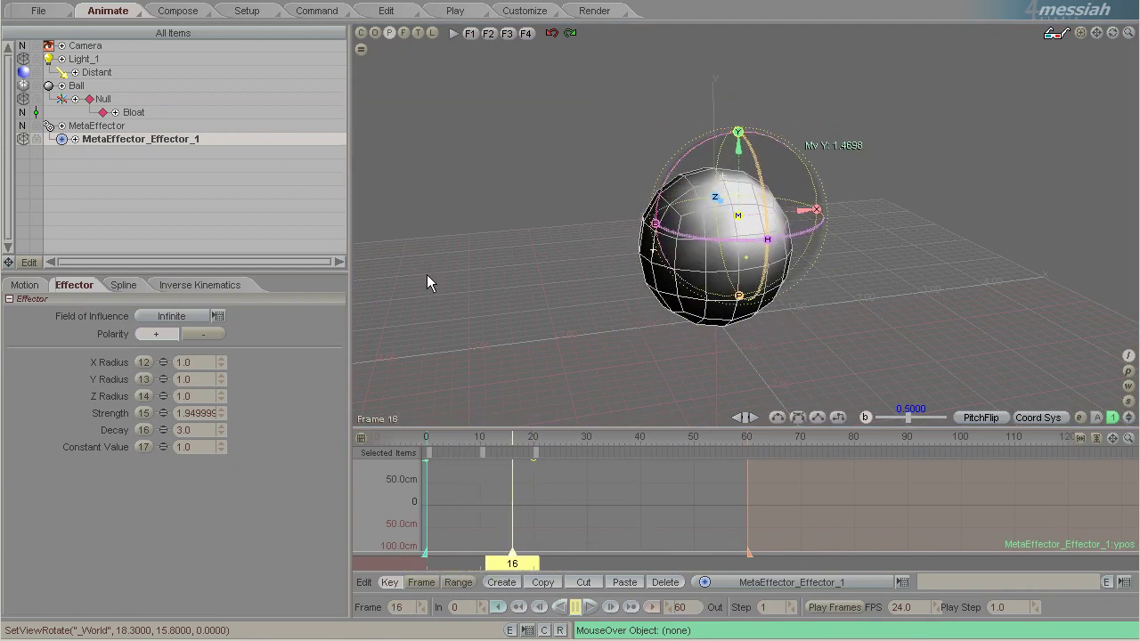
# Set the Bloat effect's weight type to Dynamic and its bloat amount to 0.59
pyautogui.click(134, 112)
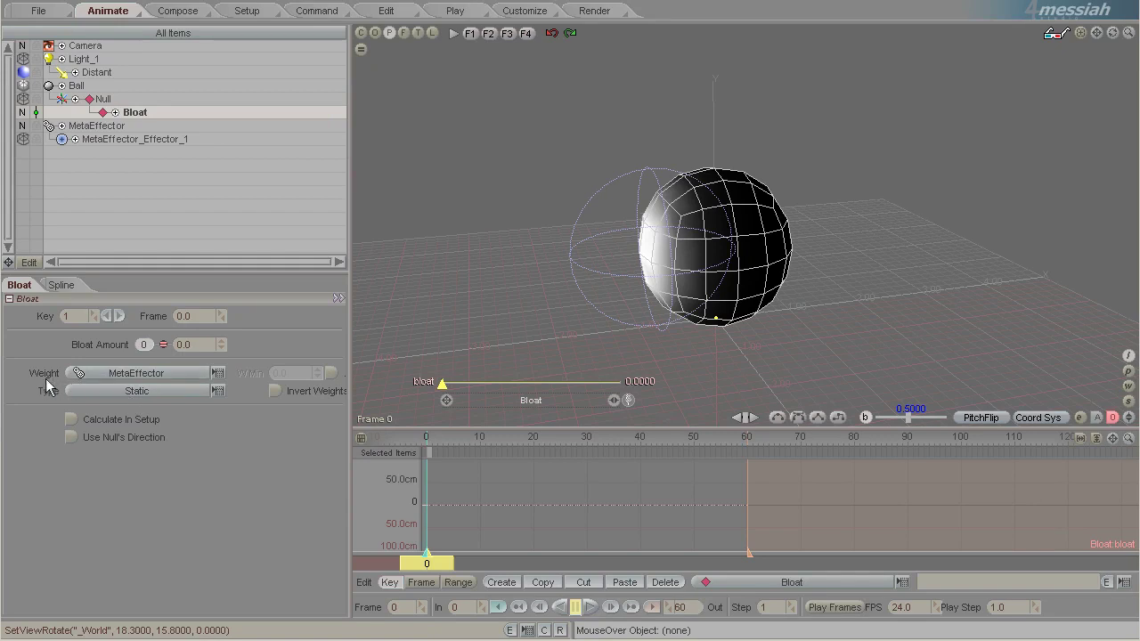
pyautogui.click(114, 392)
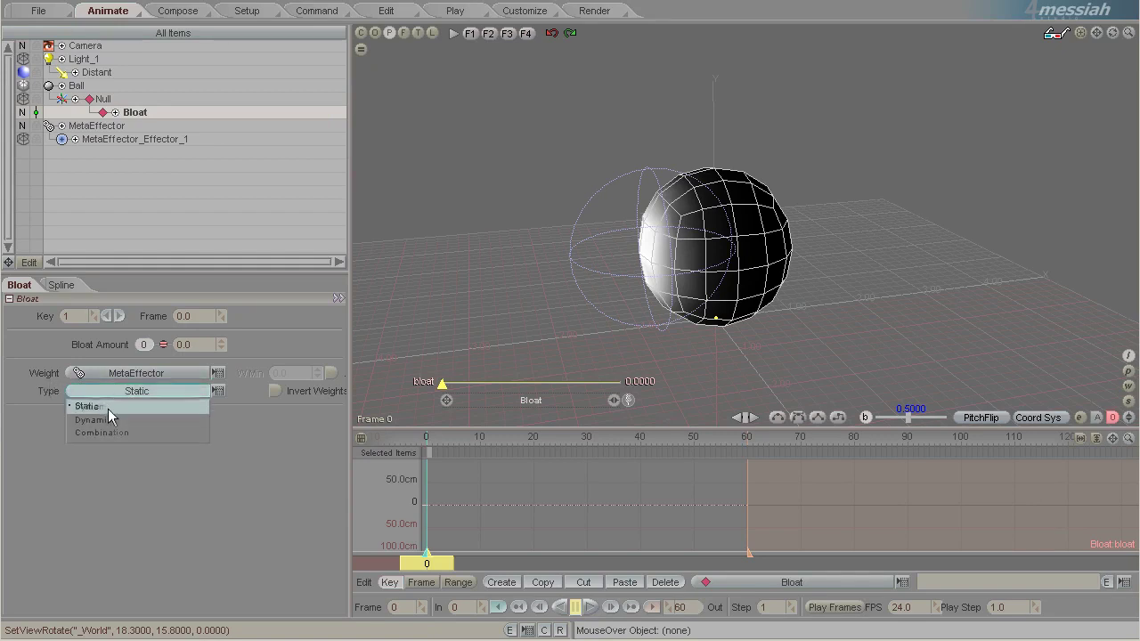
pyautogui.click(111, 418)
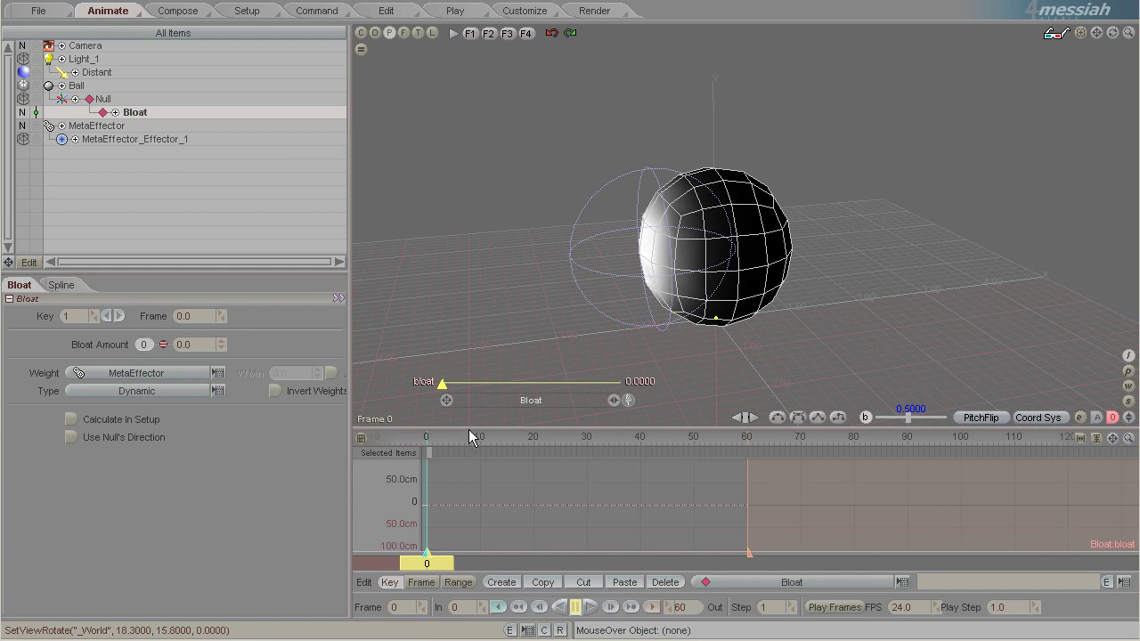
pyautogui.moveTo(424, 274); pyautogui.dragTo(426, 275)
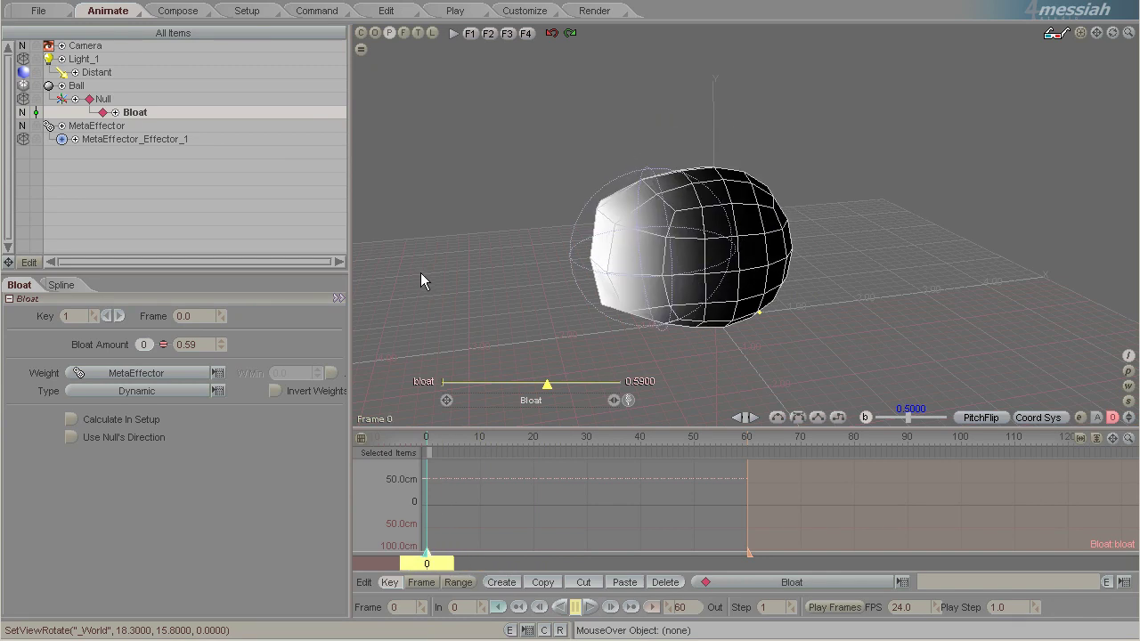
# Display the Ball as a shaded surface with MetaNURBS smoothing and scrub through its deformation
pyautogui.click(24, 86)
pyautogui.click(57, 189)
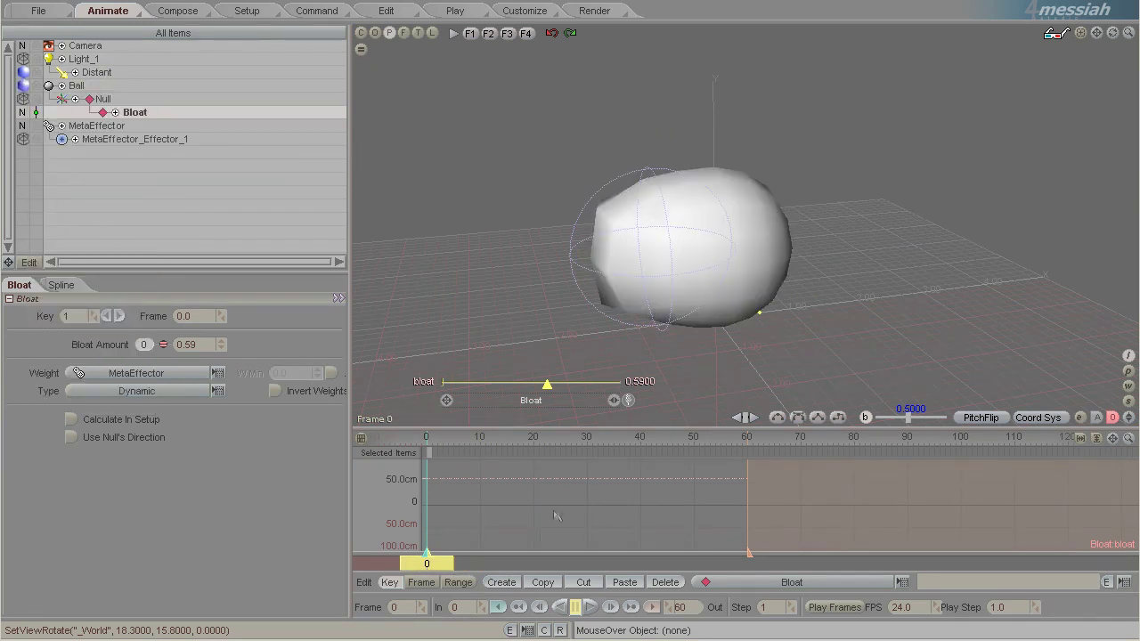
pyautogui.click(77, 85)
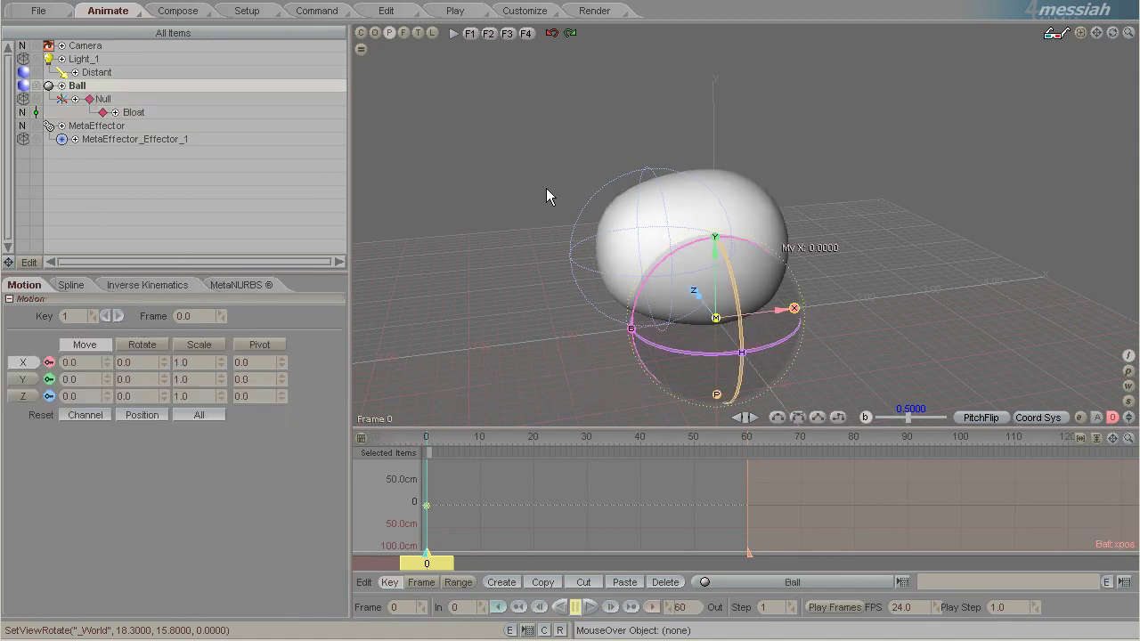
pyautogui.moveTo(437, 558); pyautogui.dragTo(557, 559)
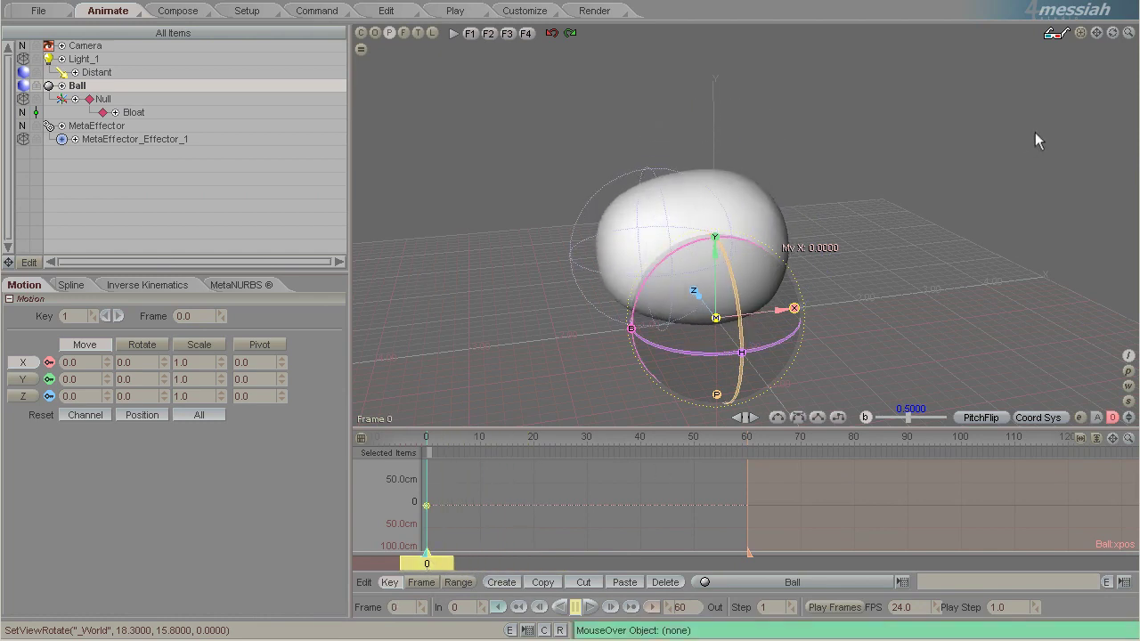
pyautogui.moveTo(1112, 34); pyautogui.dragTo(424, 274)
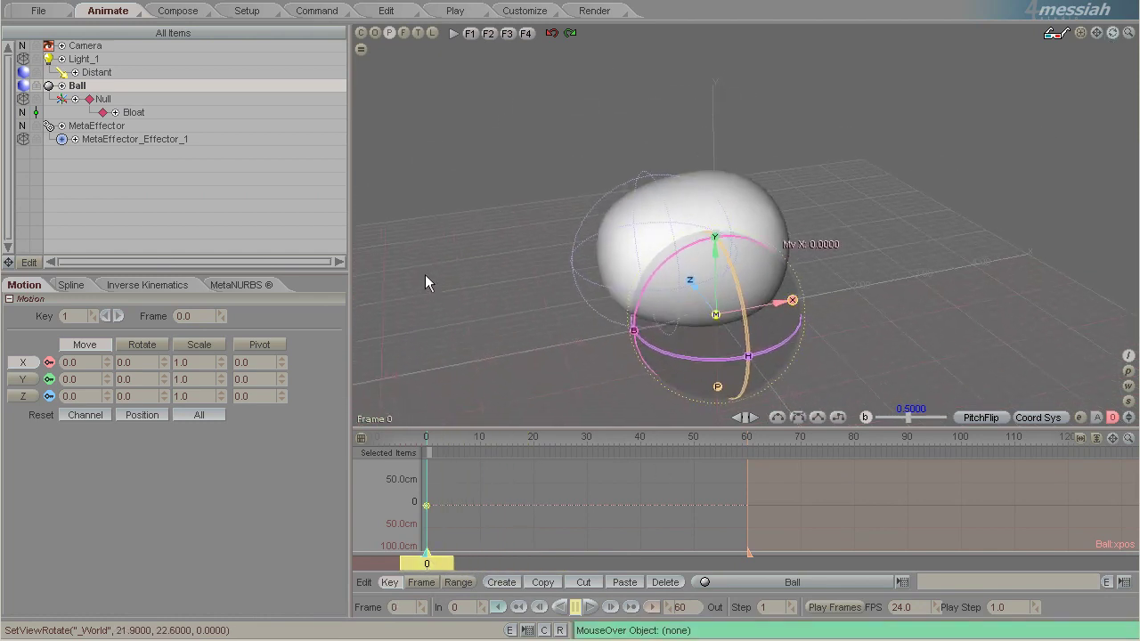
# Browse the list of effects available in setup mode
pyautogui.click(246, 11)
pyautogui.click(90, 54)
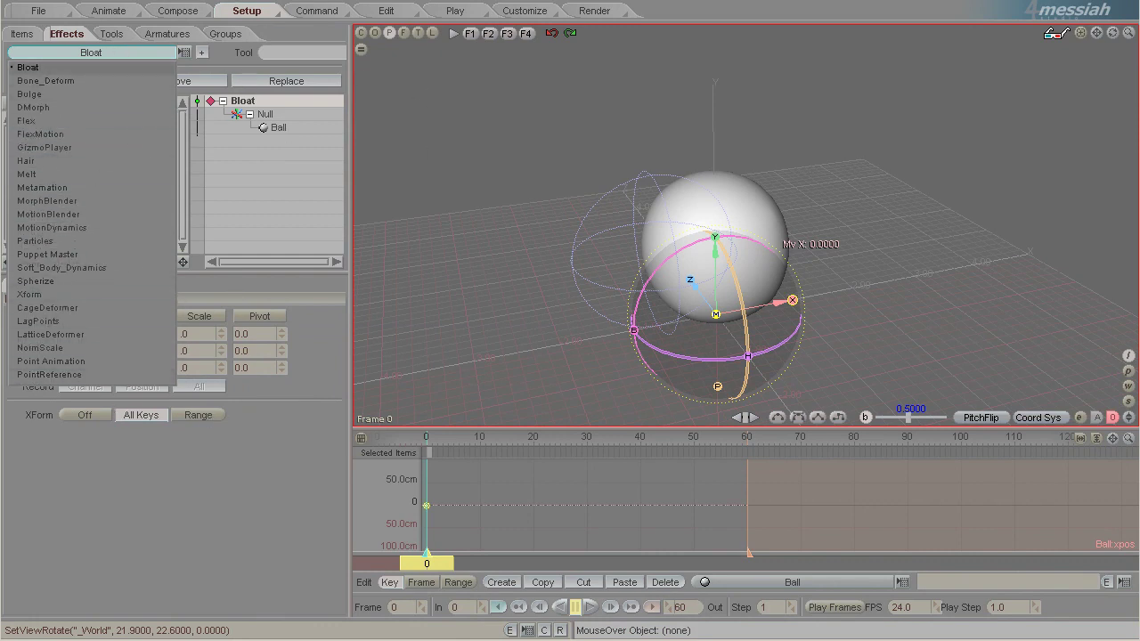
pyautogui.press('Escape')
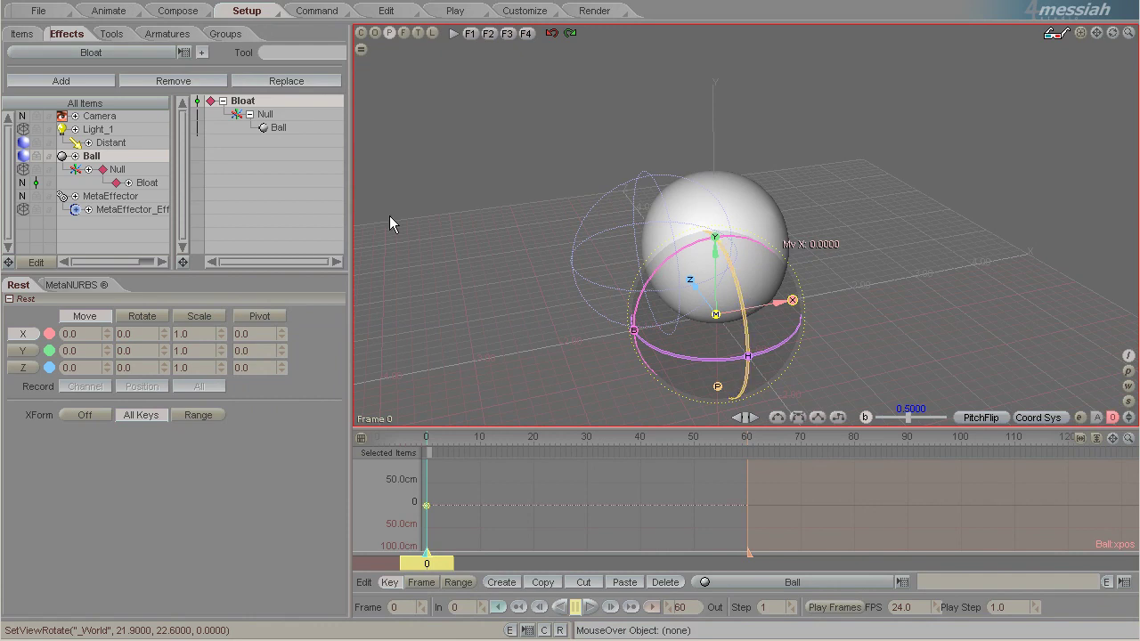